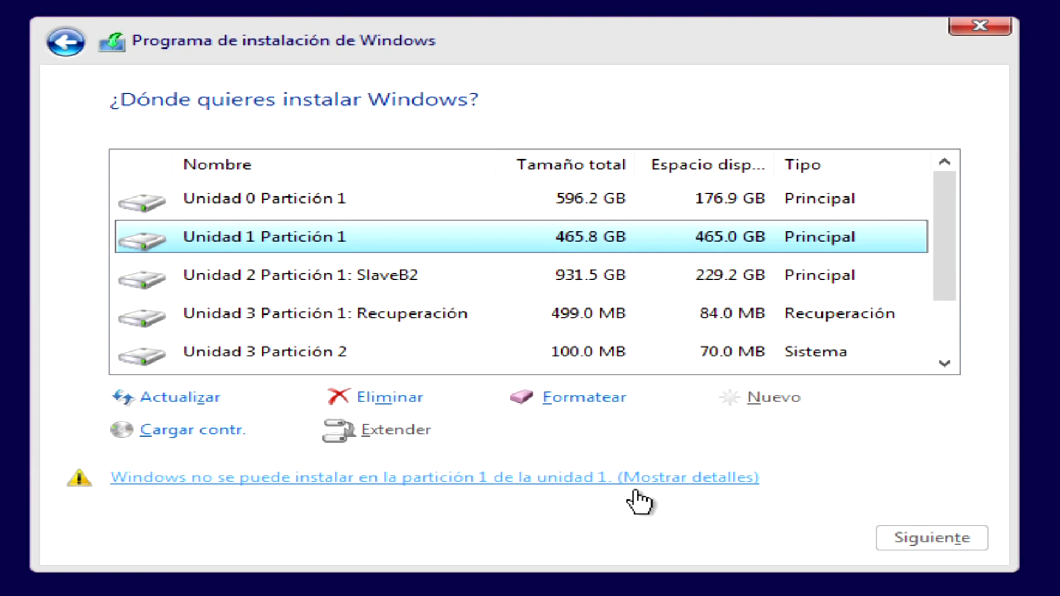
Show the details of the installation warning for Unidad 1 Partición 1.
click(649, 482)
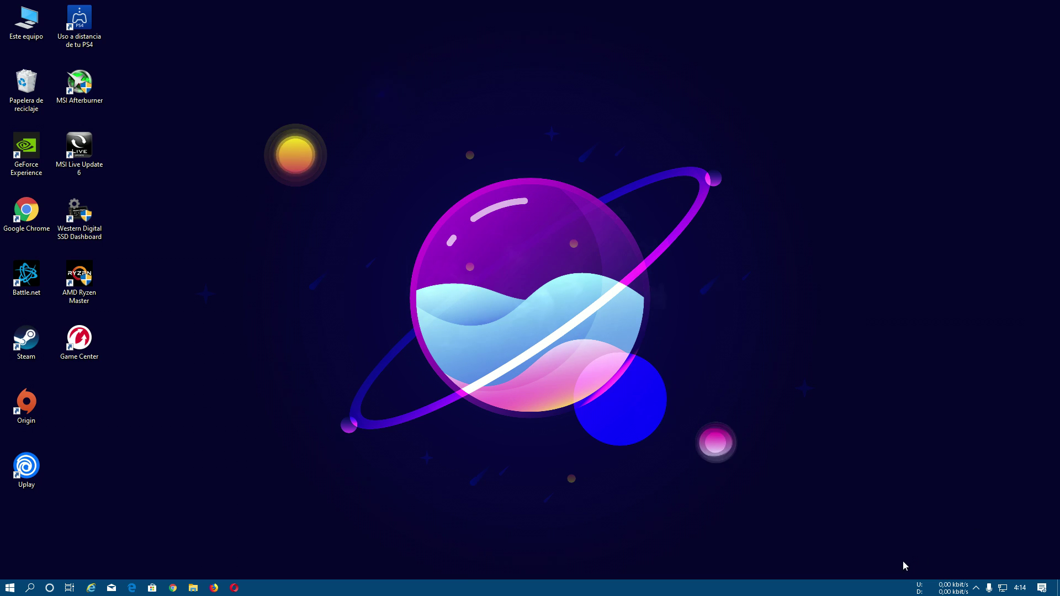
Search Windows for "Administrador de discos" and open "Crear y formatear particiones del disco duro".
click(32, 587)
text(Administrador de discos)
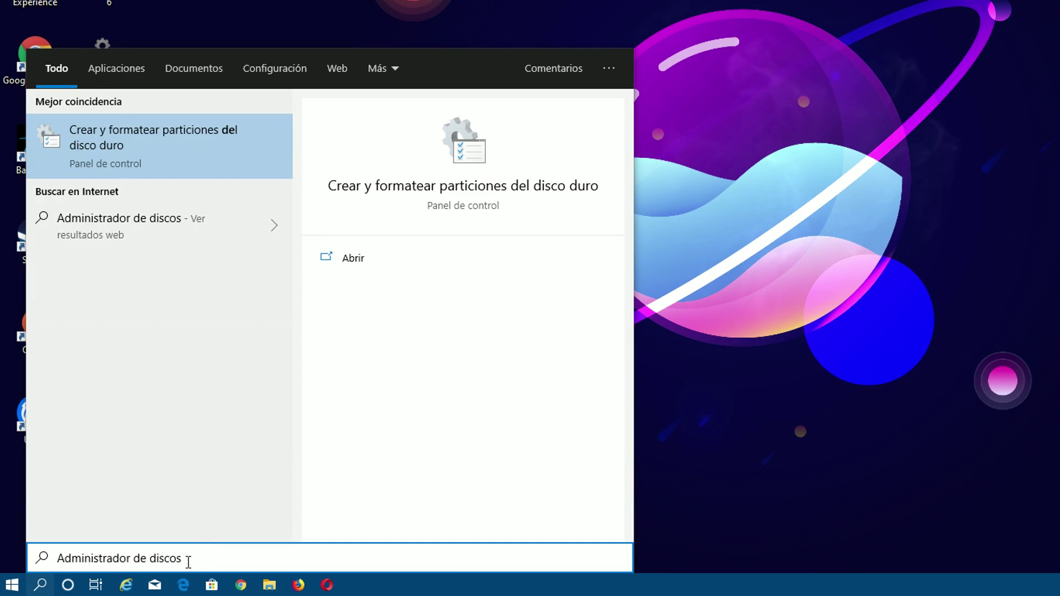
drag(180, 559, 65, 559)
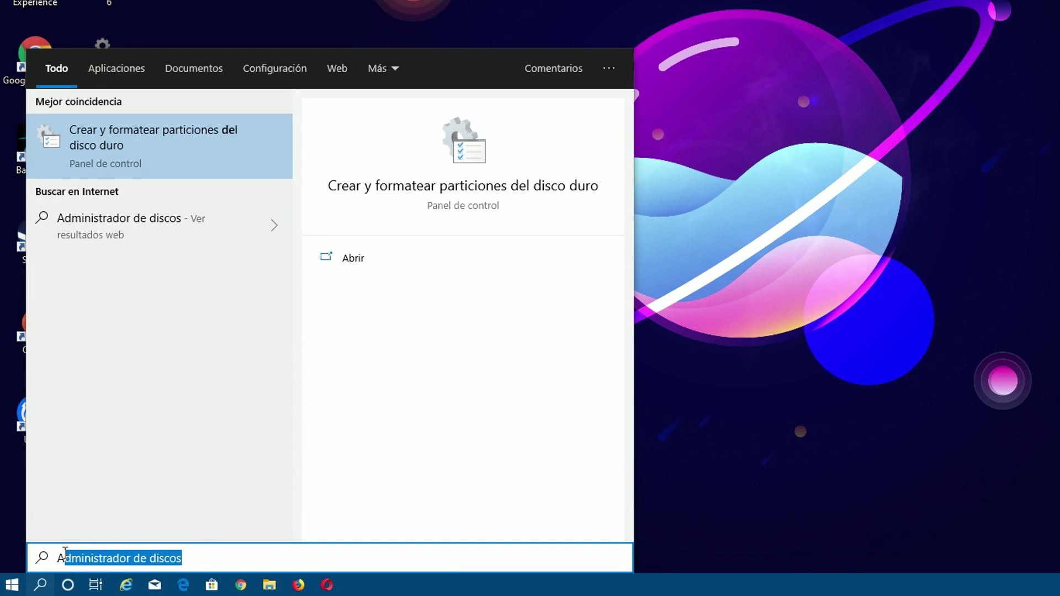
click(126, 398)
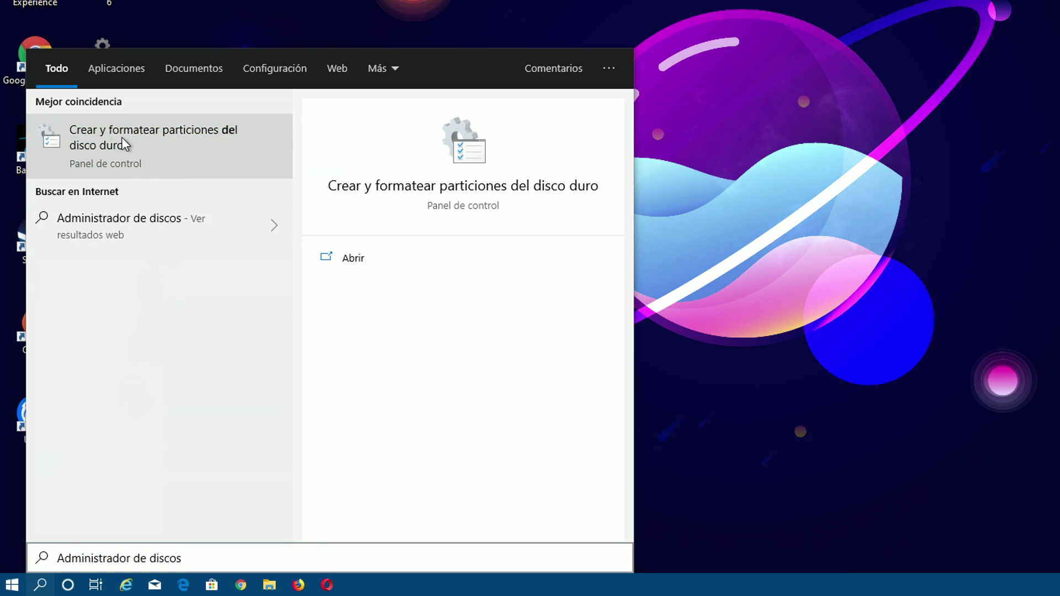
click(81, 137)
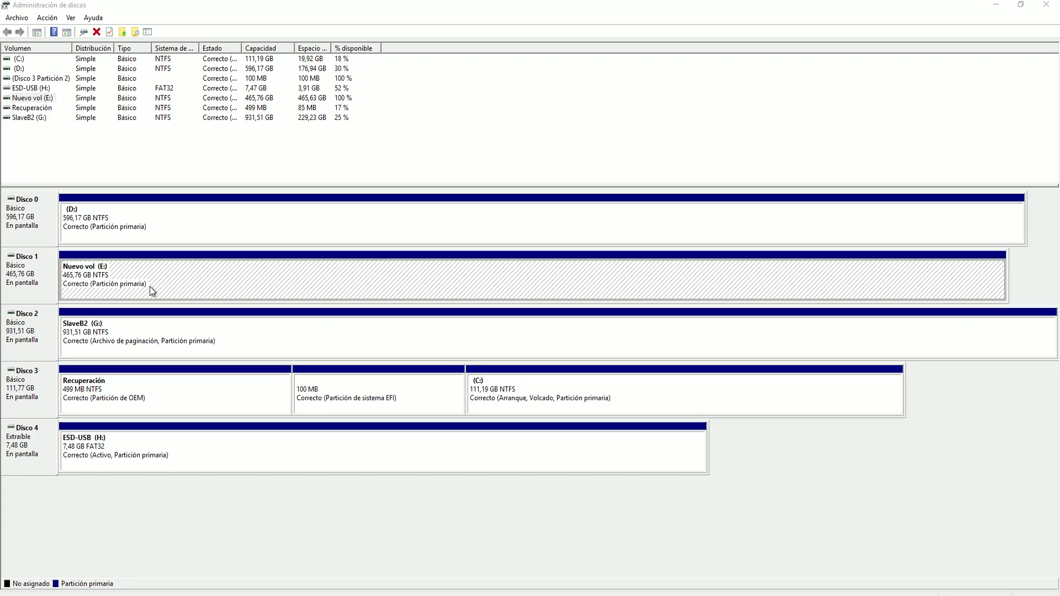
Delete the Nuevo vol (E:) volume on Disco 1 and accept the loss of its data.
click(37, 291)
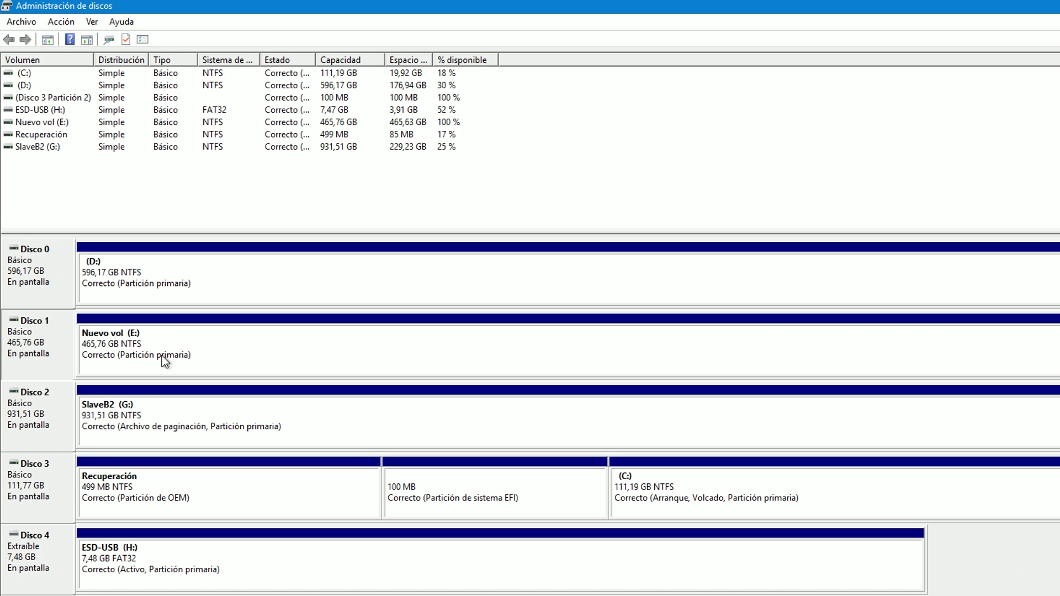
click(230, 355)
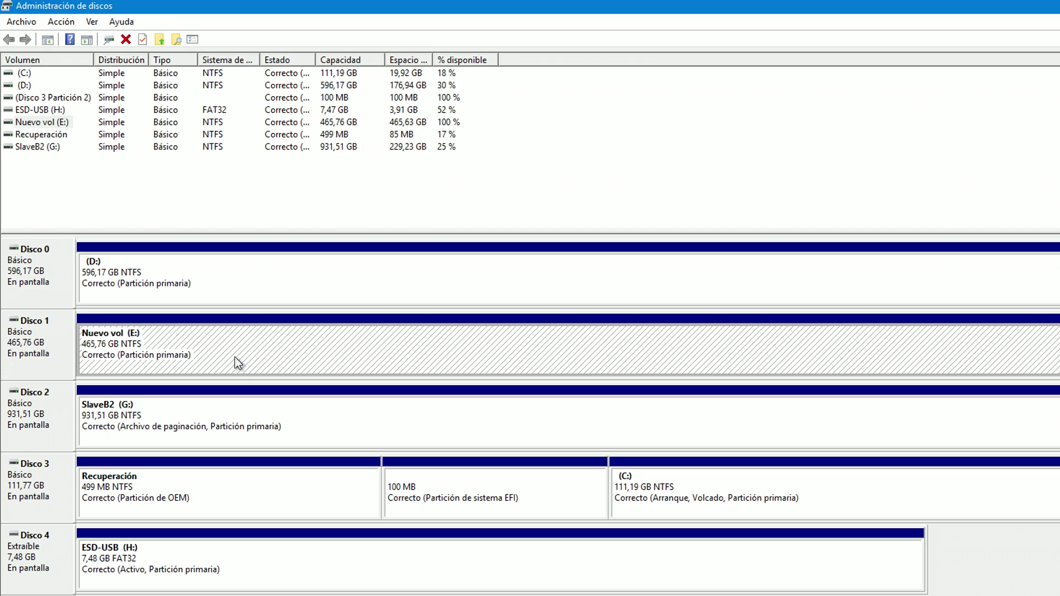
right_click(229, 356)
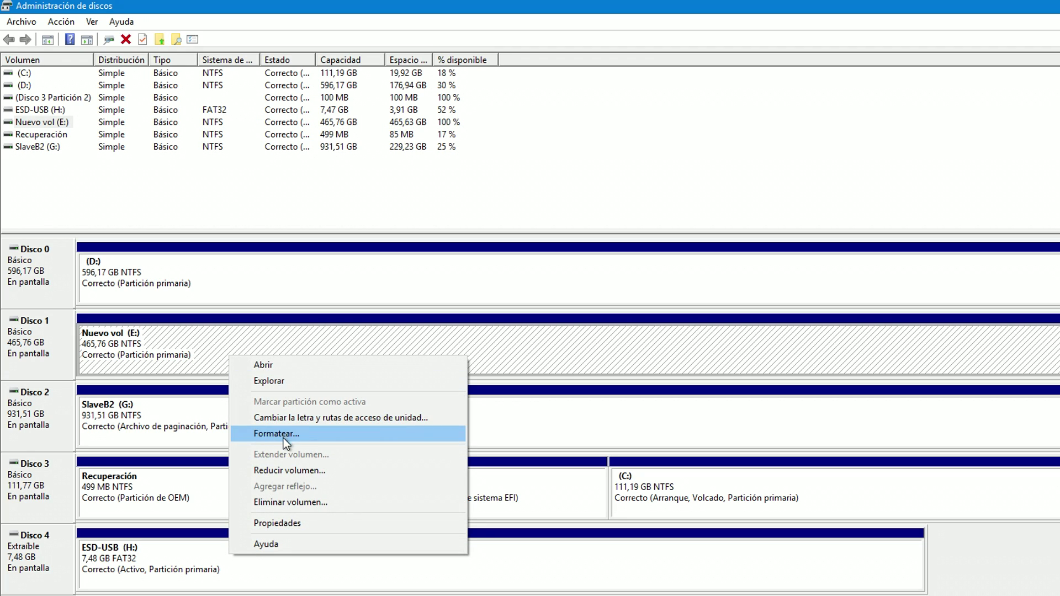
click(298, 502)
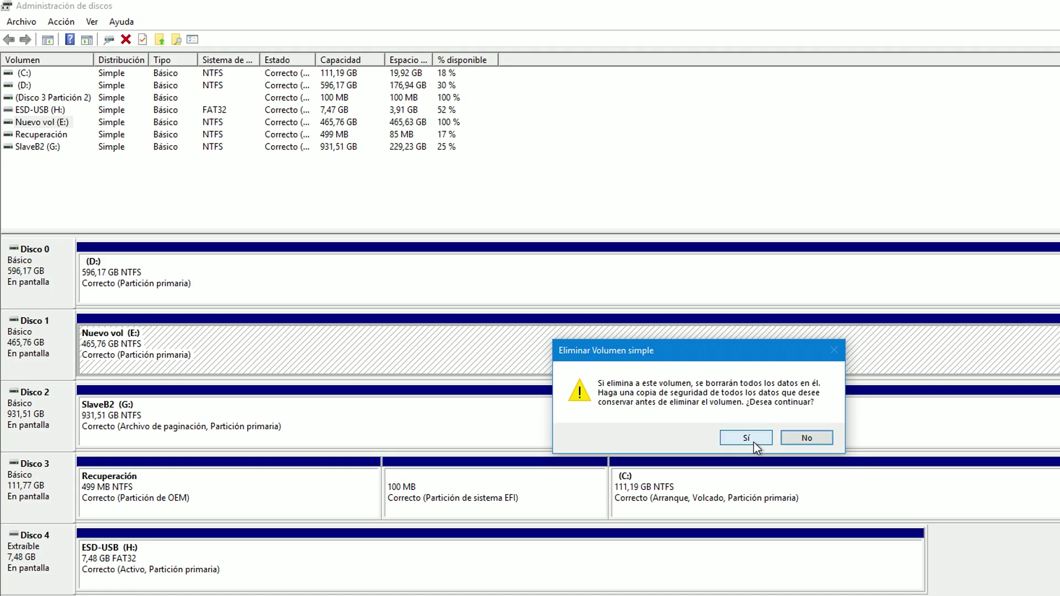
click(598, 399)
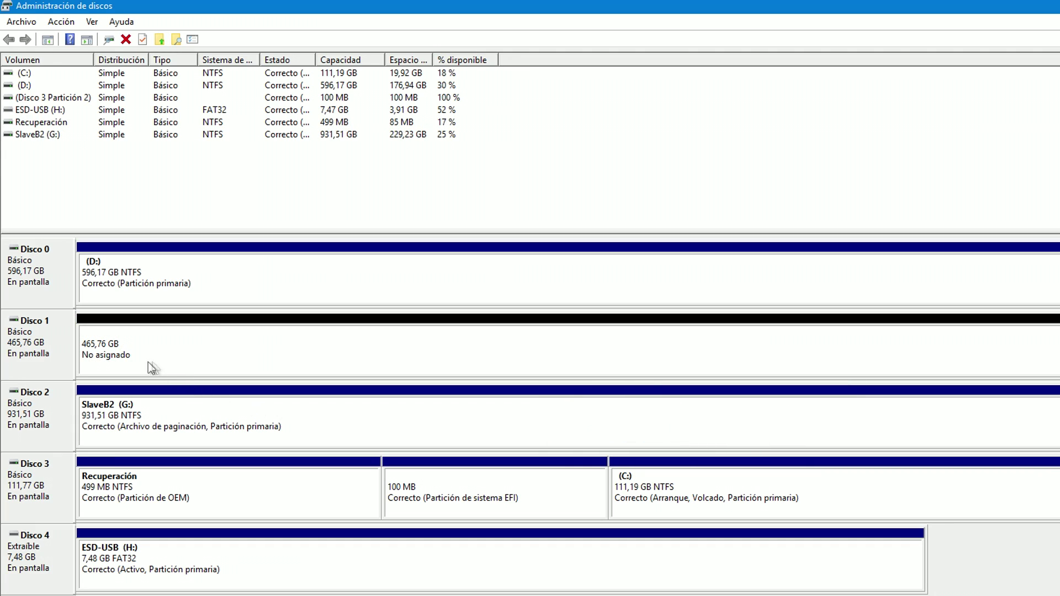
Convert the unallocated Disco 1 to a GPT disk.
click(126, 356)
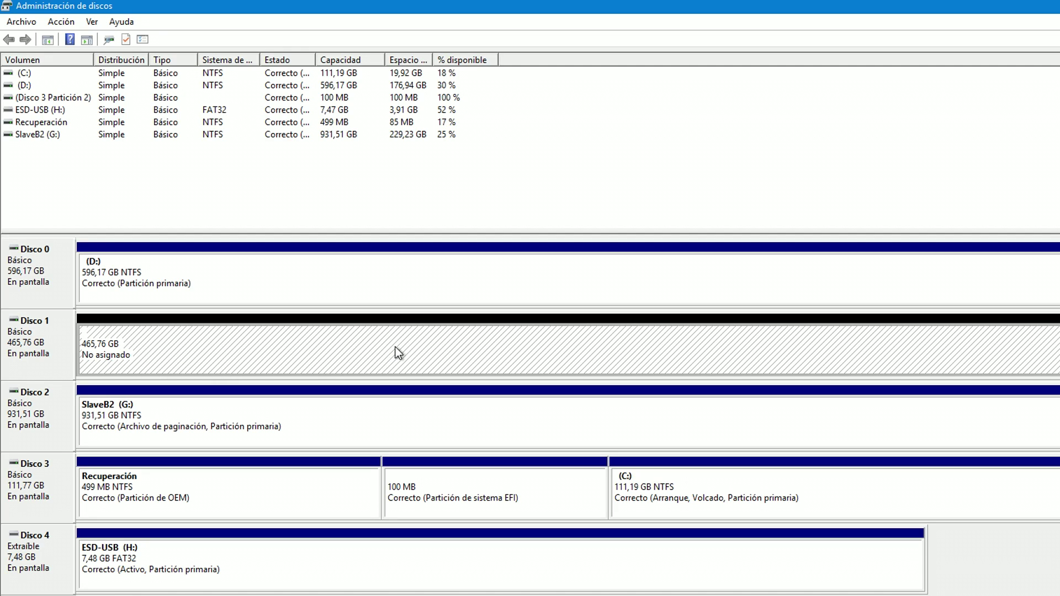
click(45, 347)
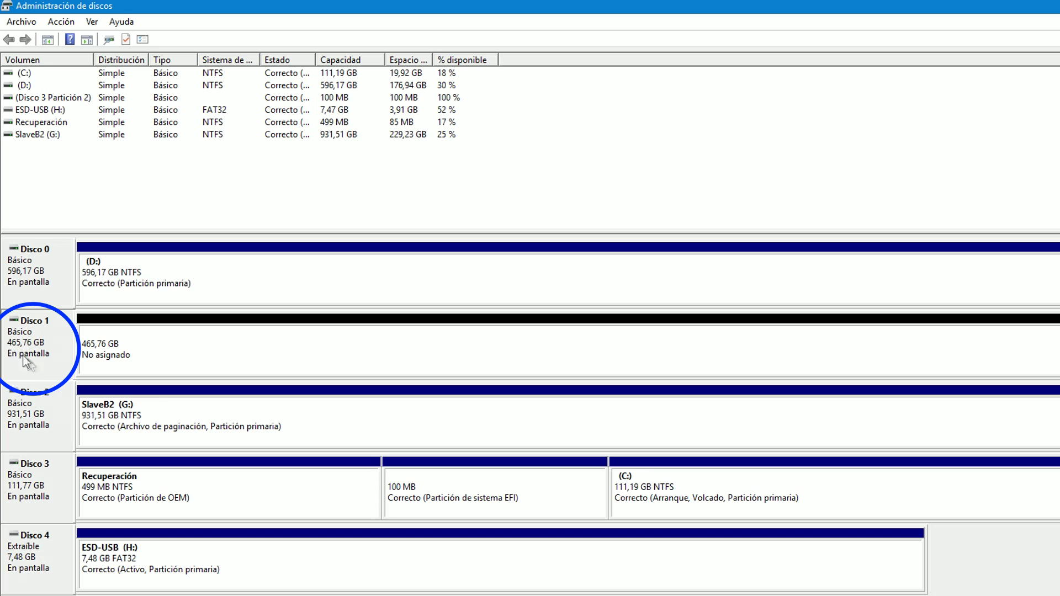
right_click(36, 342)
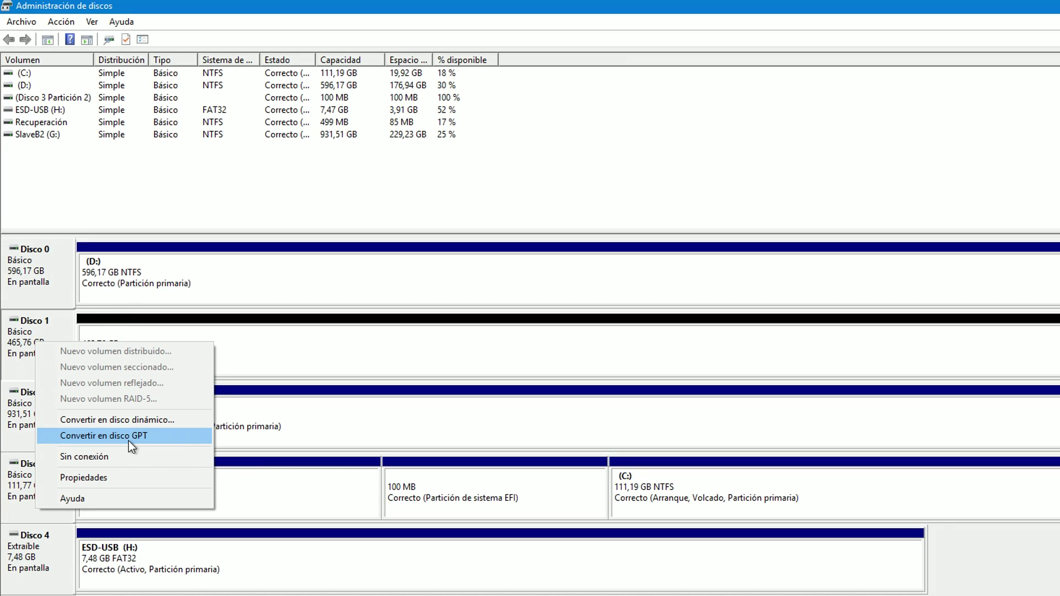
click(131, 437)
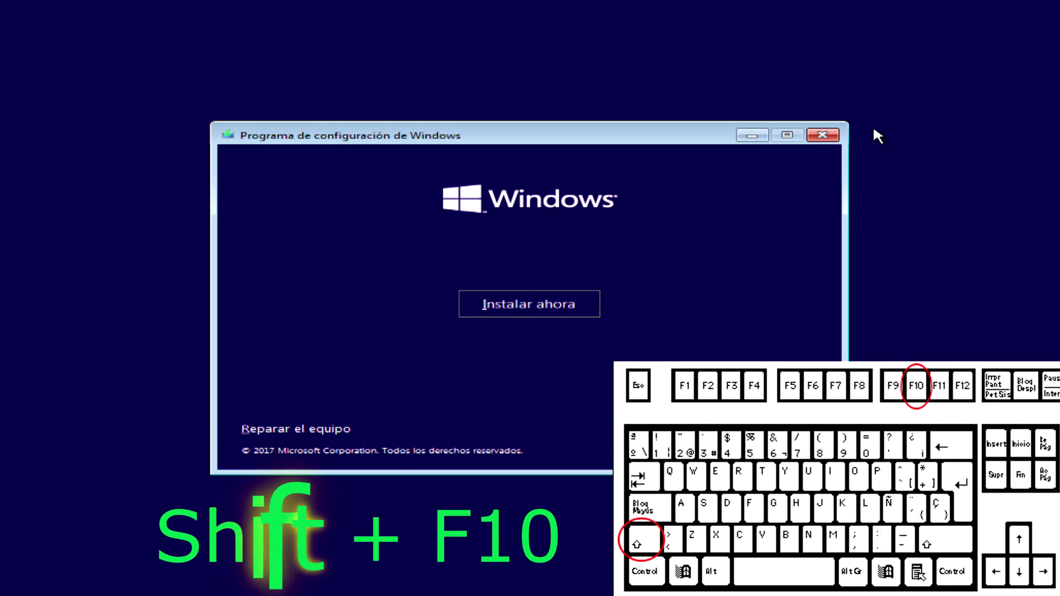
Open a command prompt from the Windows installer's start screen and launch diskpart in it.
key(shift+F10)
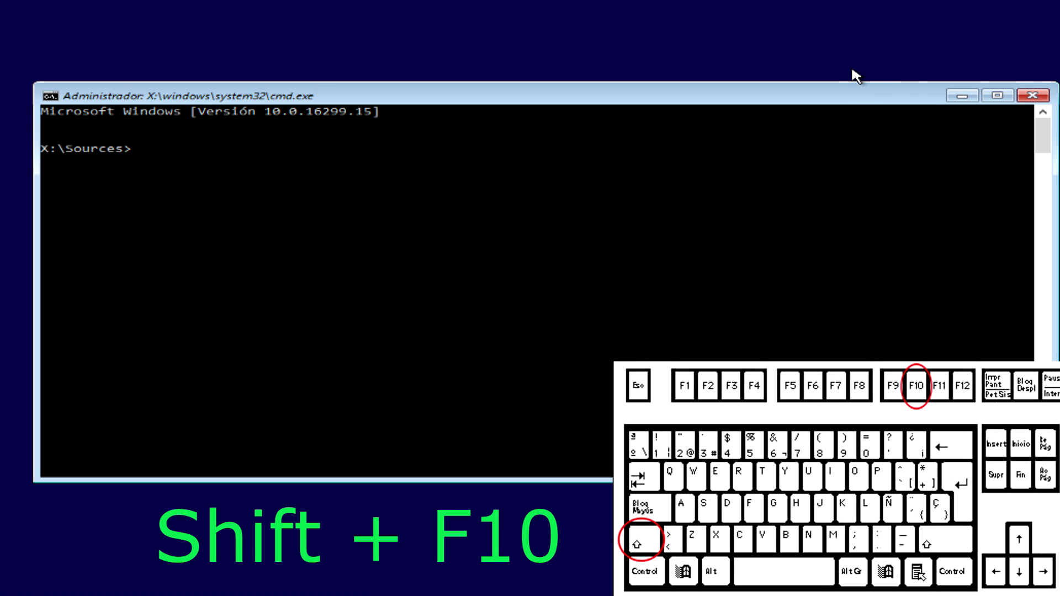
click(1033, 96)
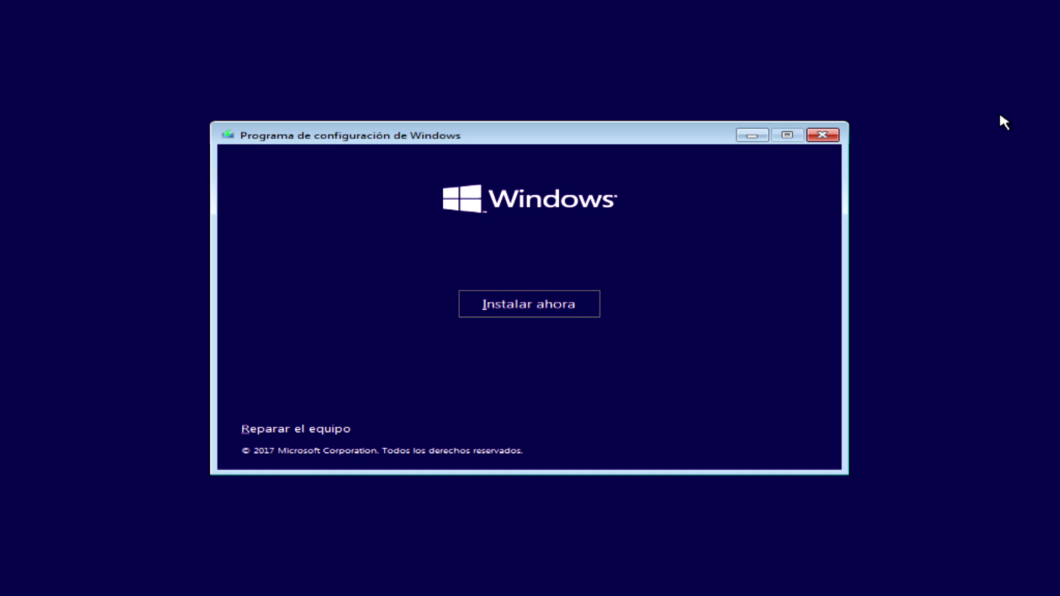
key(shift+F10)
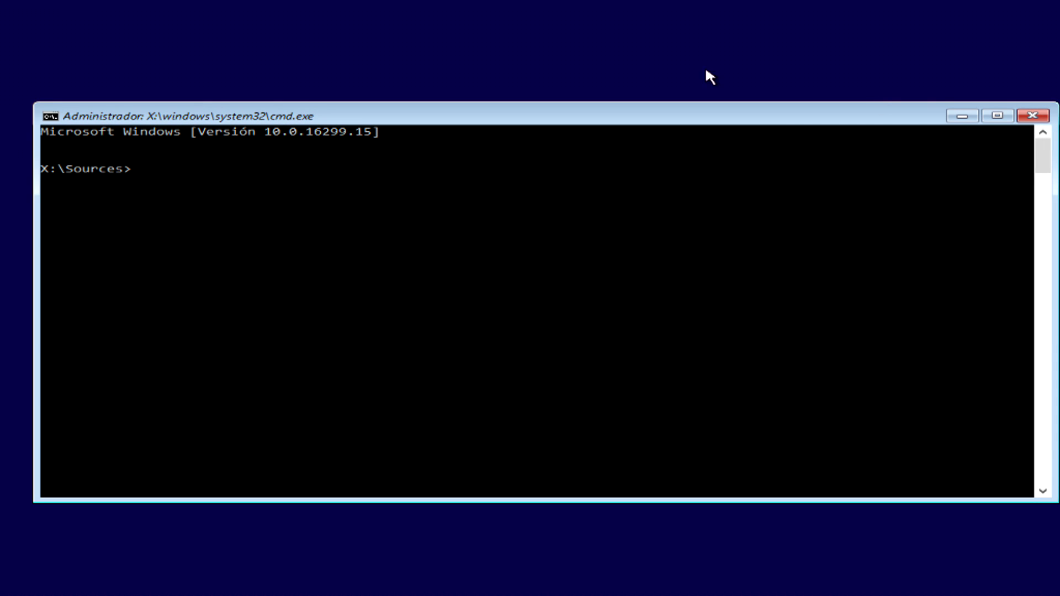
drag(390, 114, 415, 105)
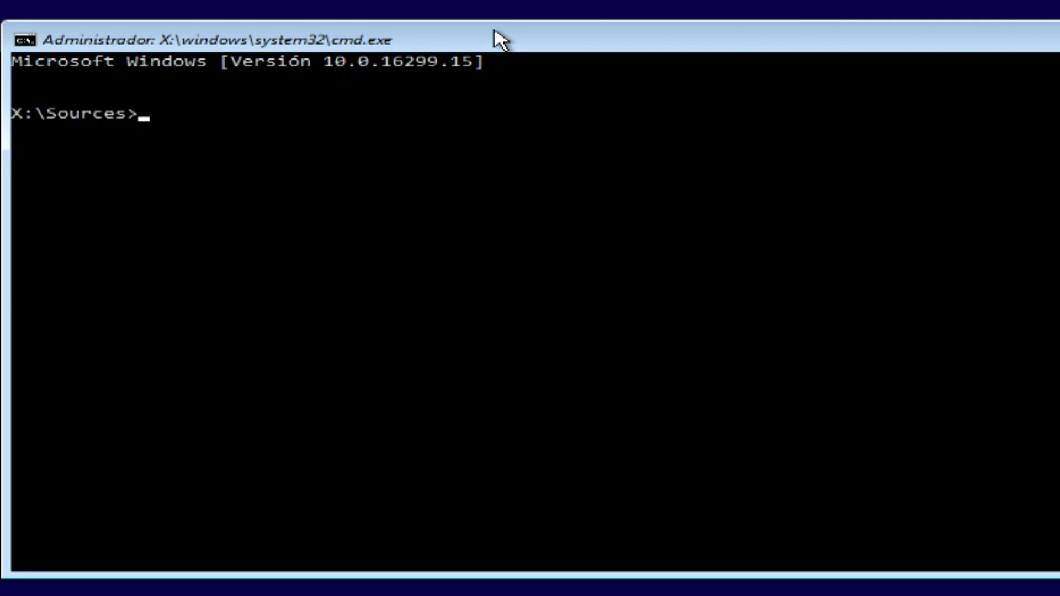
text(diskpart)
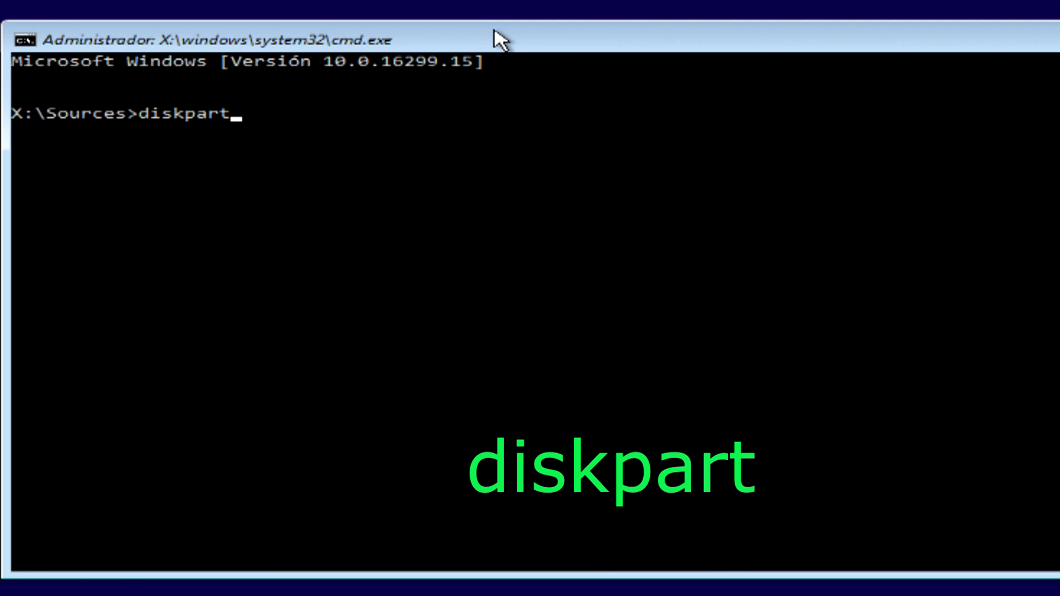
key(Return)
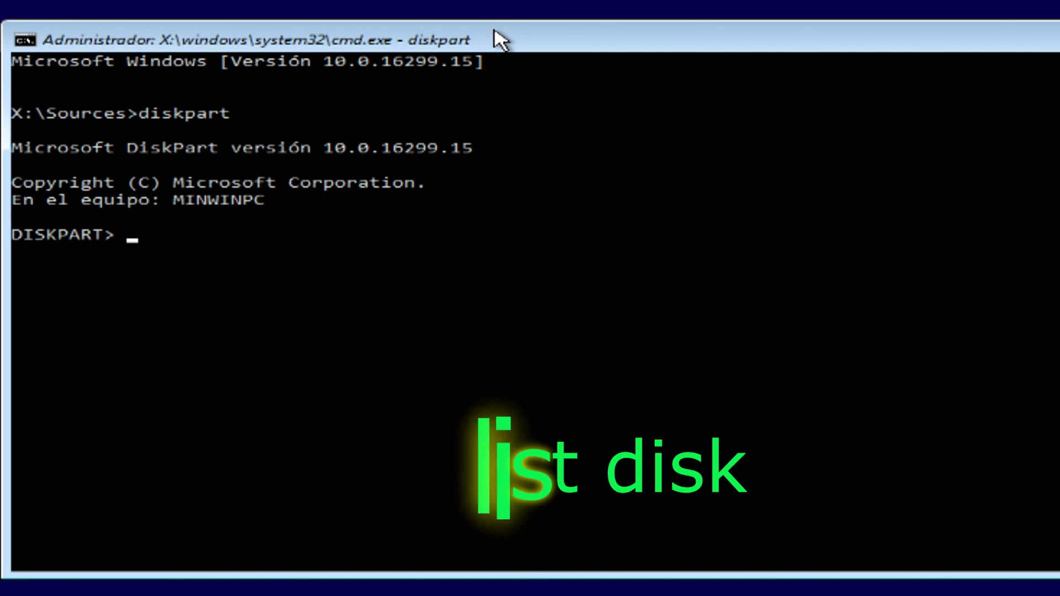
List the disks in DiskPart and select disk 0.
text(lis)
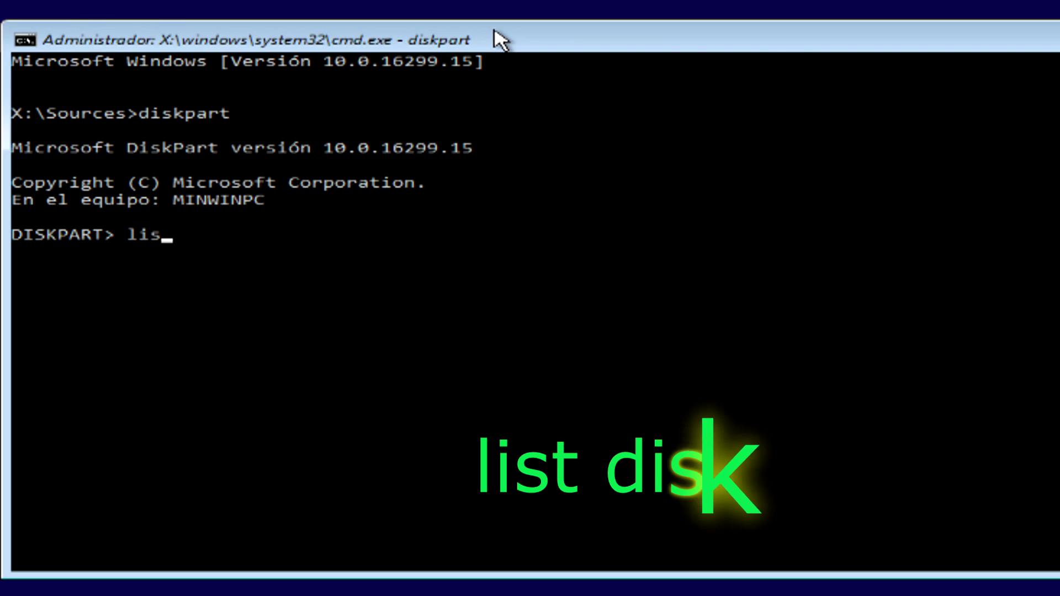
text(t disk)
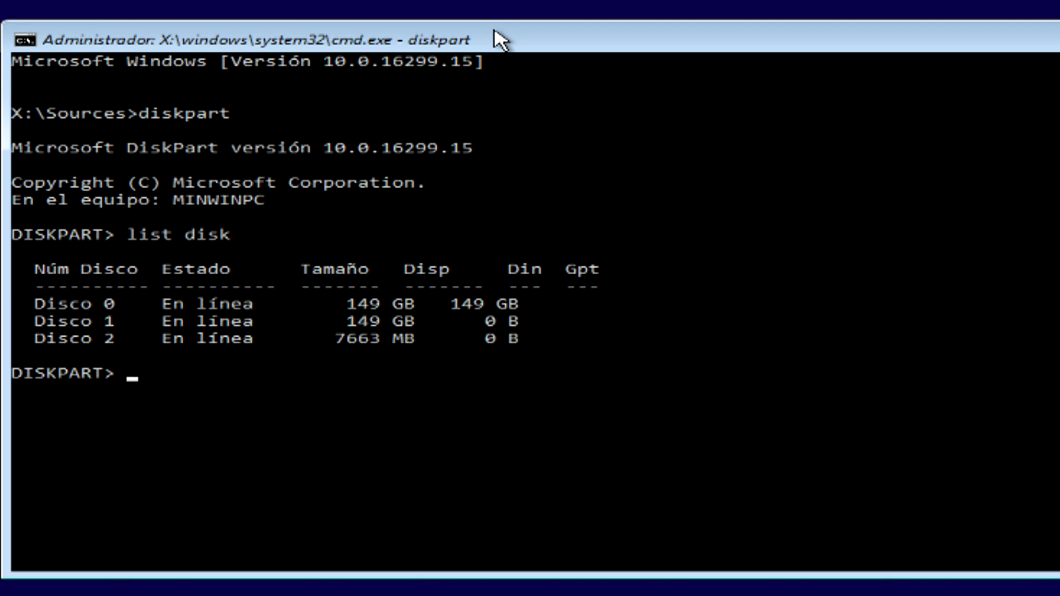
text(select disk )
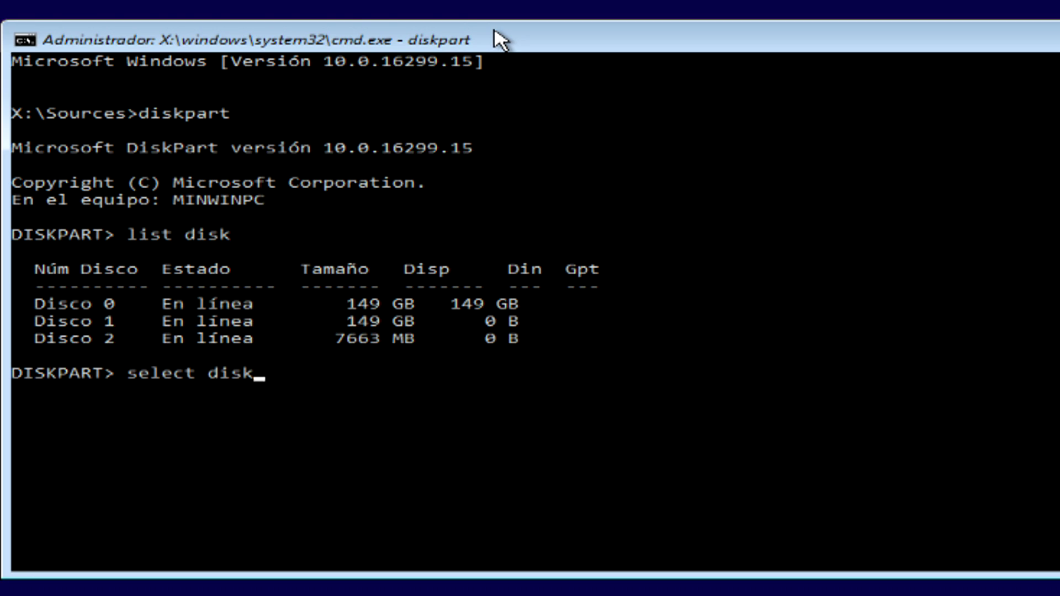
text(0)
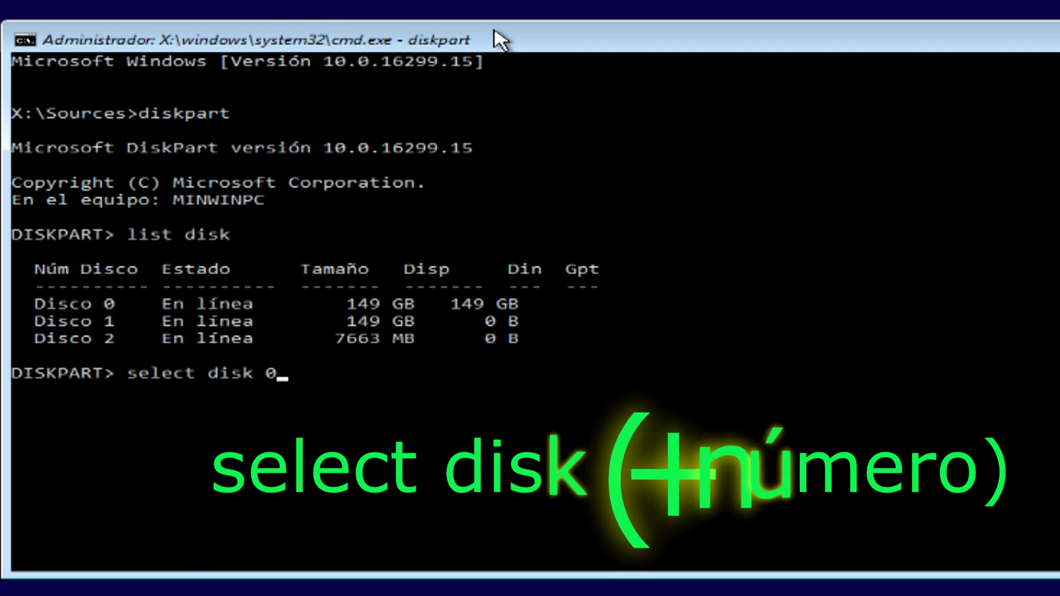
key(Return)
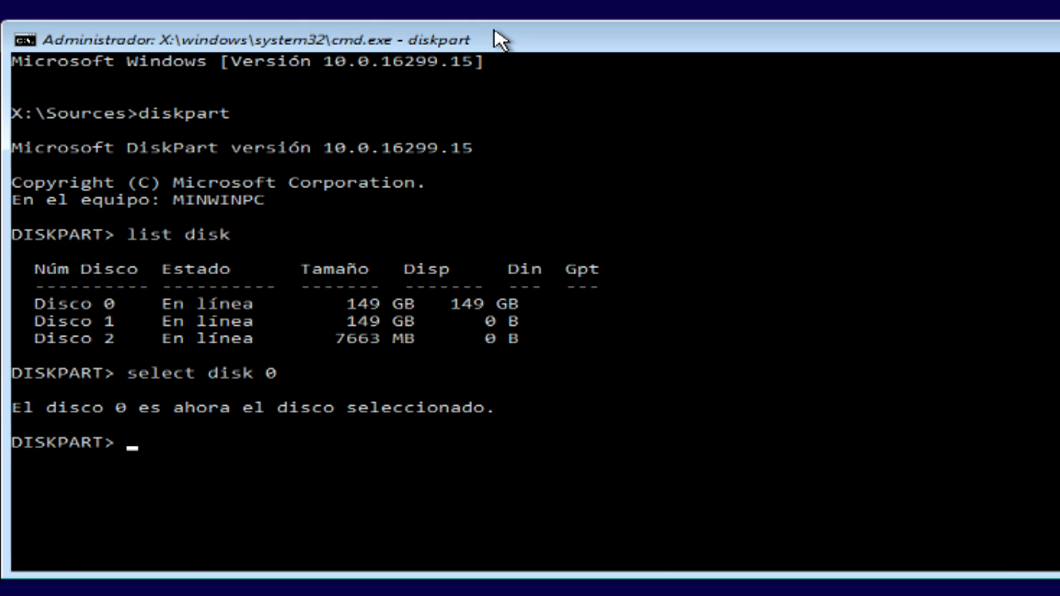
List the disks again to check which one is selected.
text(list )
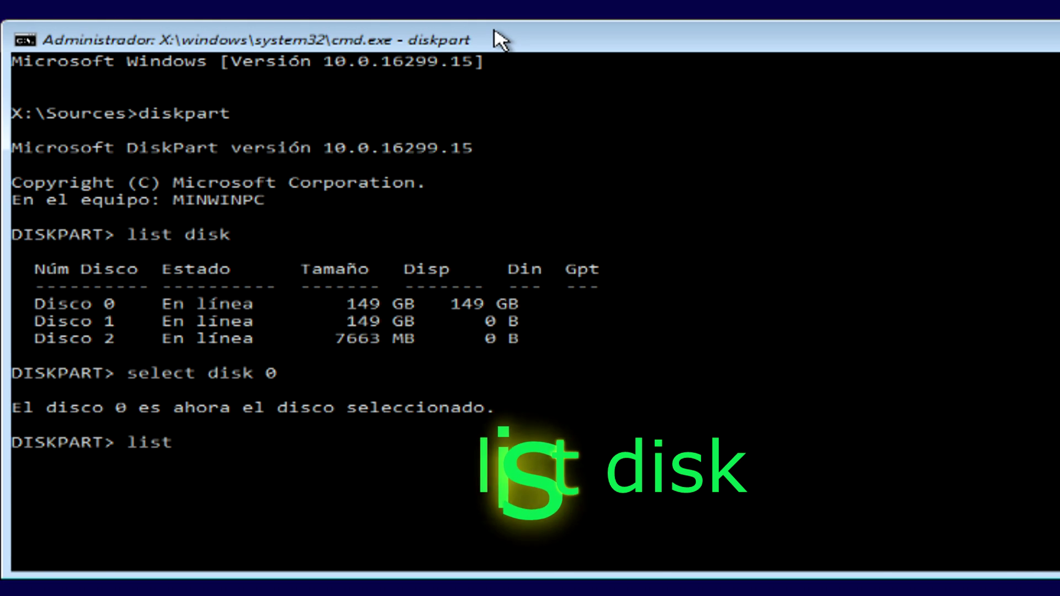
text(disk)
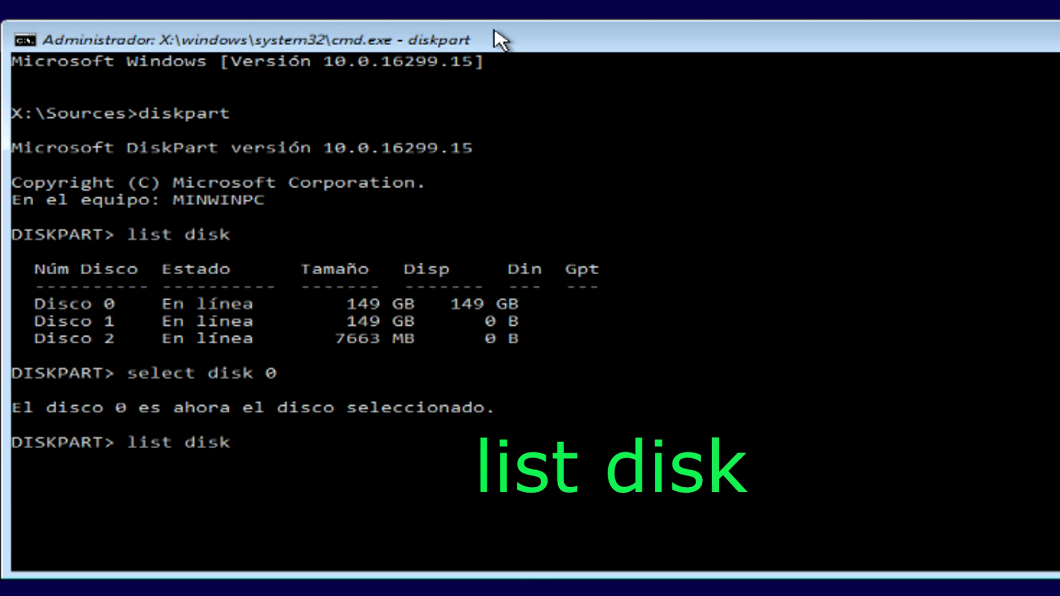
key(Return)
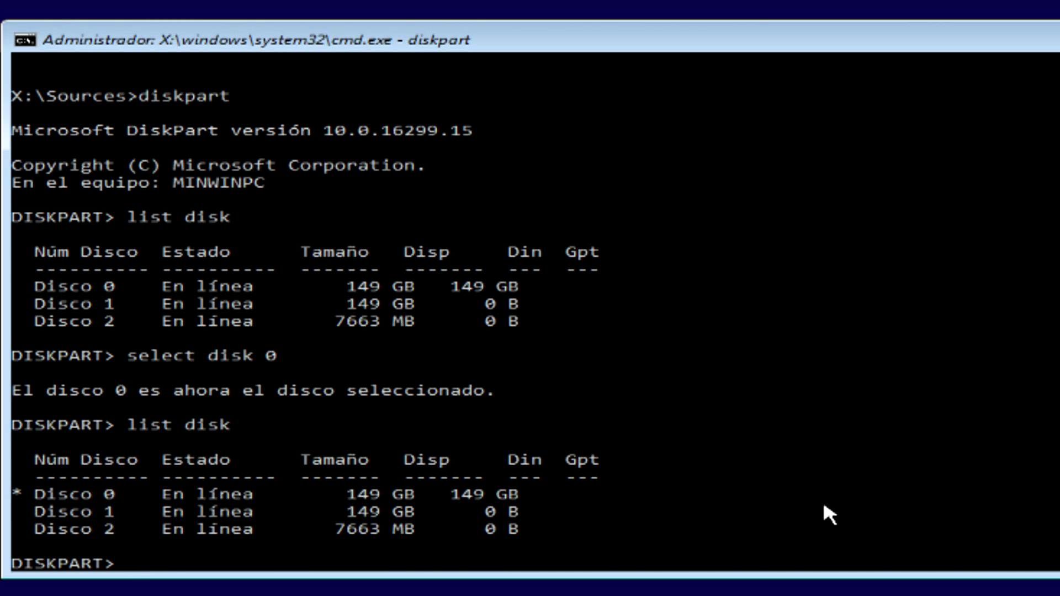
Wipe the selected disk 0 with clean and convert it to GPT with convert gpt.
text(clean)
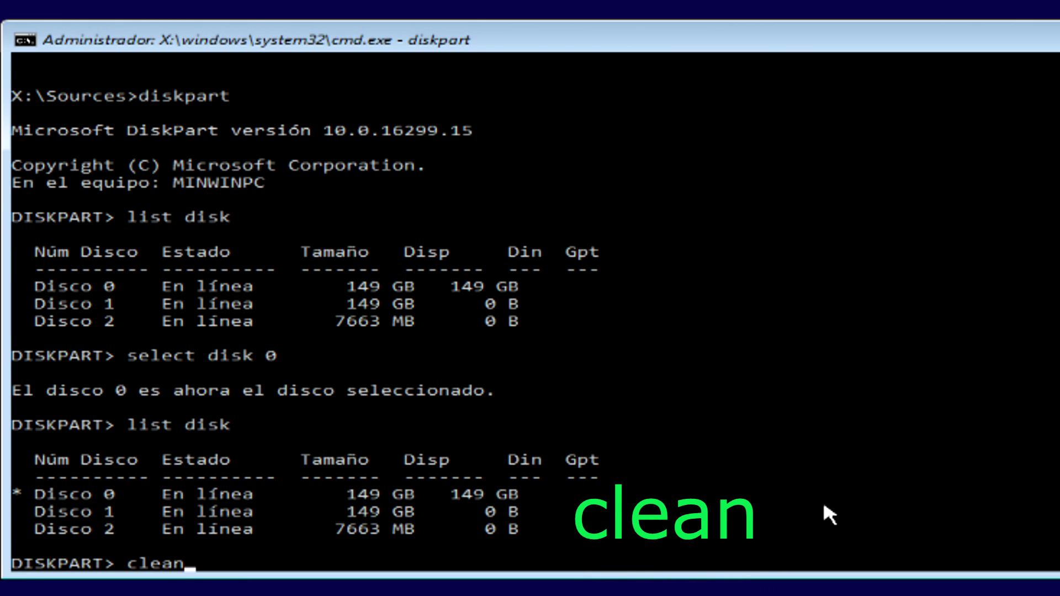
key(Return)
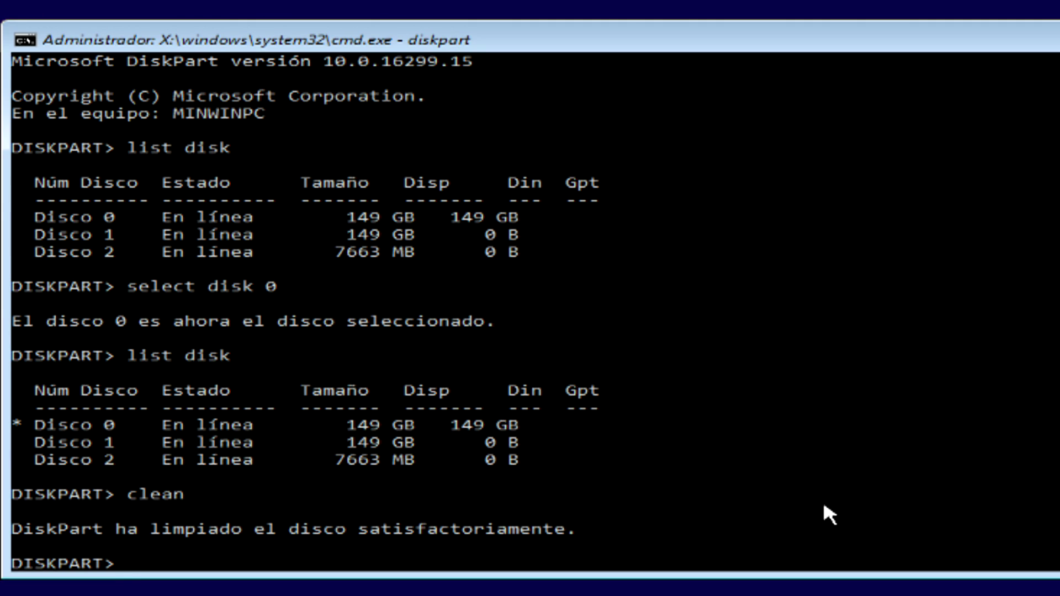
text(convert )
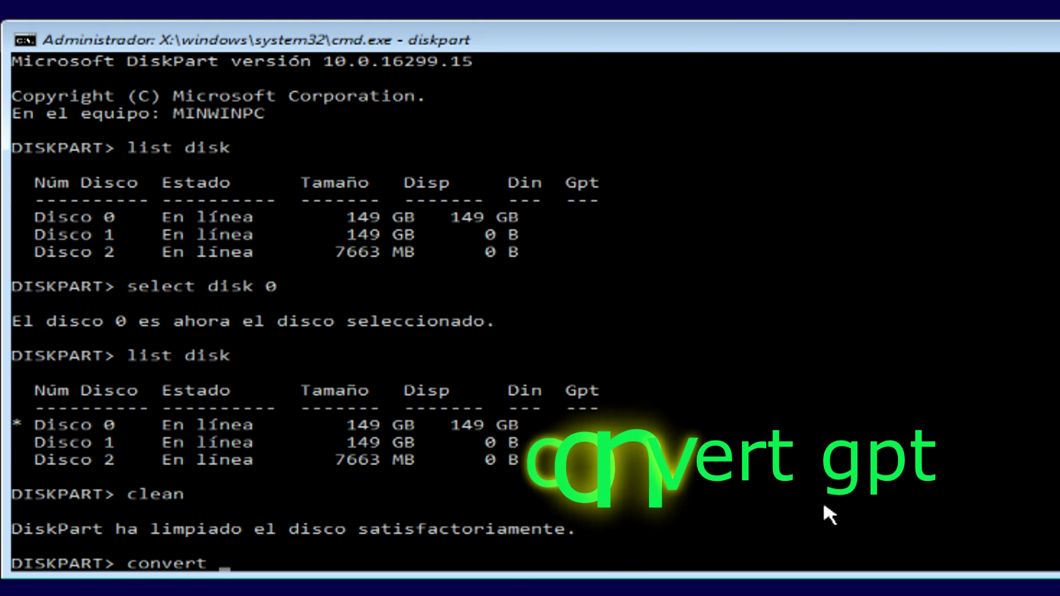
text(gpt)
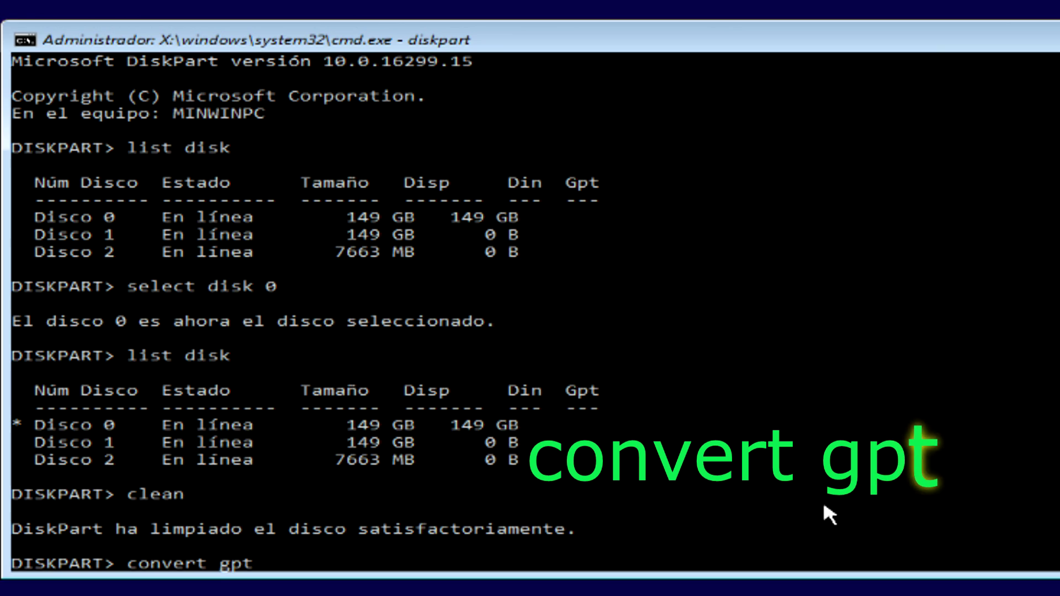
key(Return)
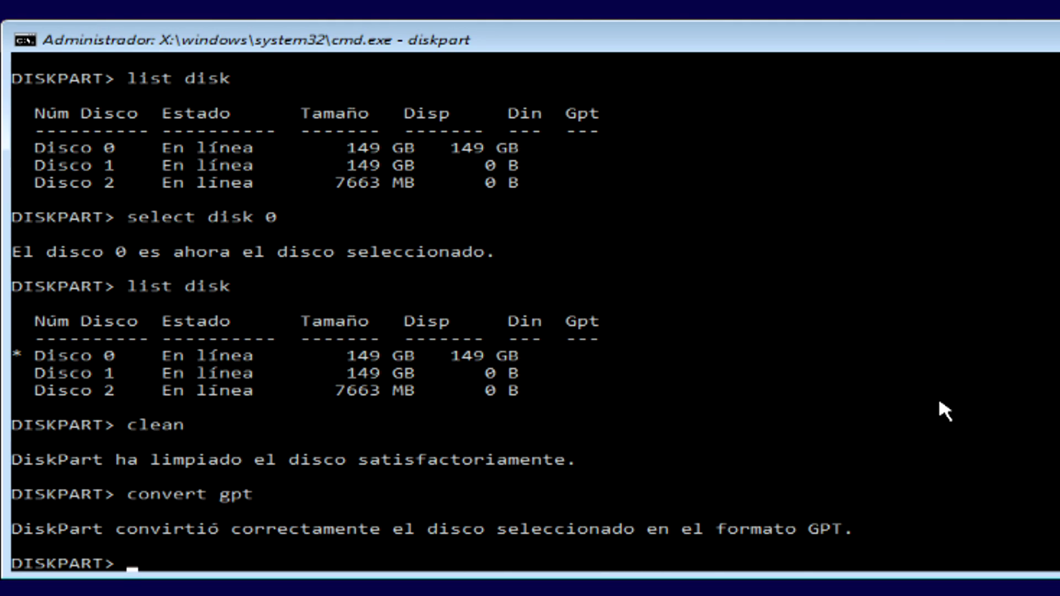
List the disks once more to check the GPT marking of disk 0.
text(list disk)
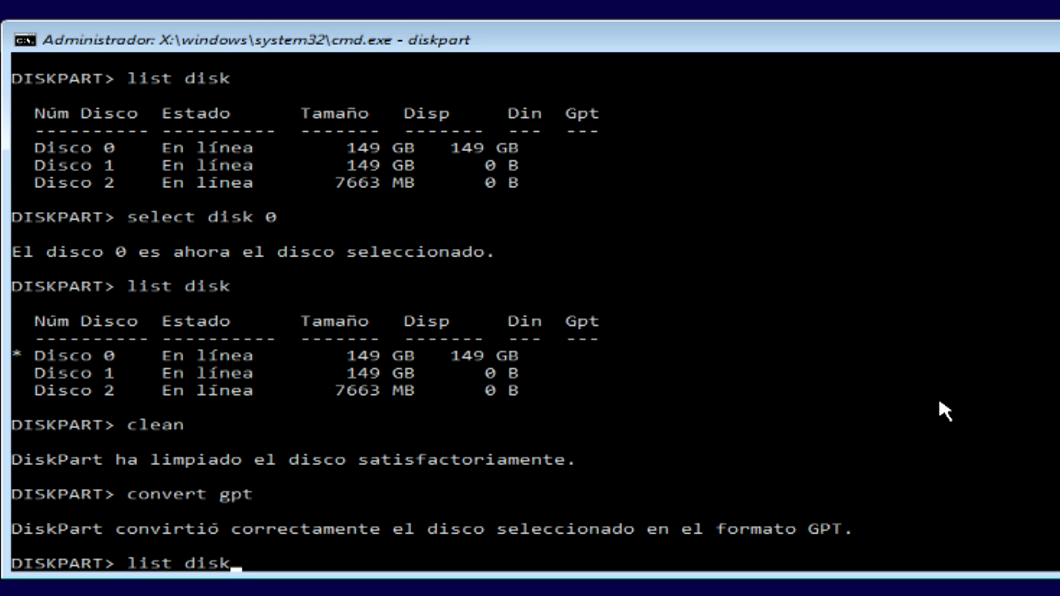
key(Return)
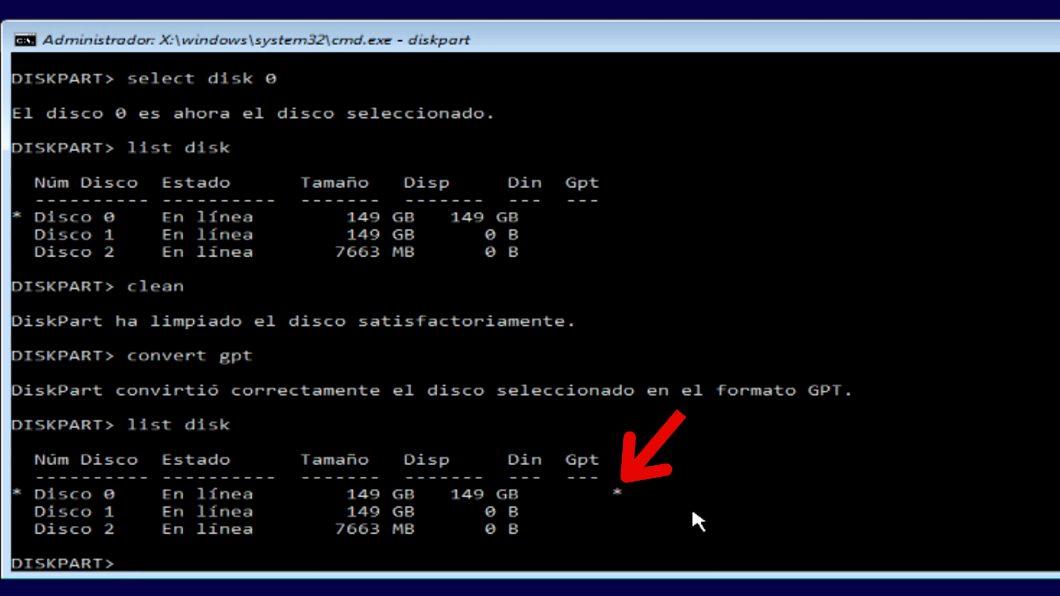
Exit DiskPart and close the command prompt to return to the Windows setup screen.
text(exit)
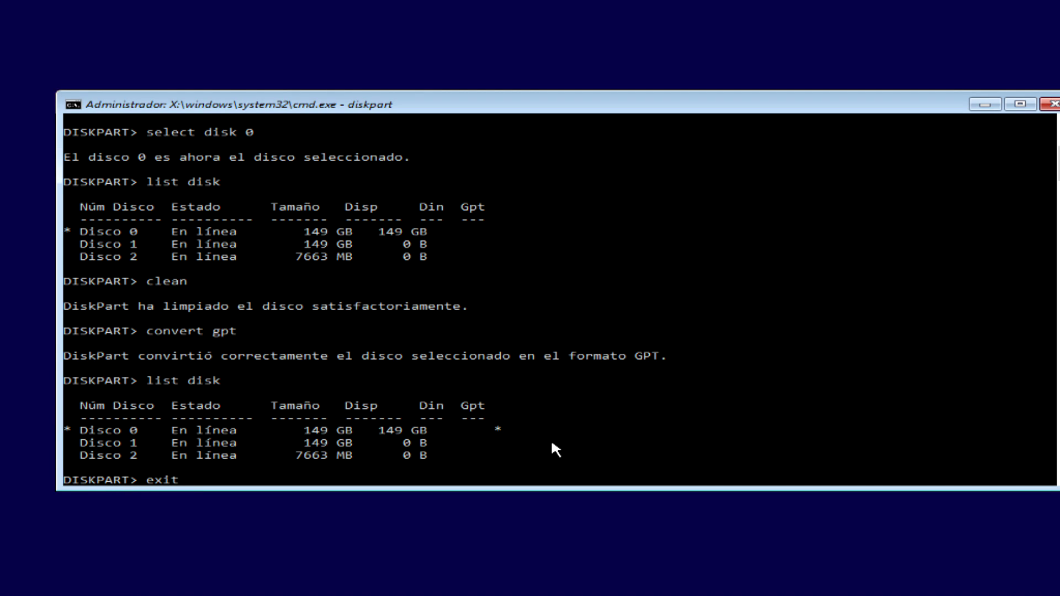
key(Return)
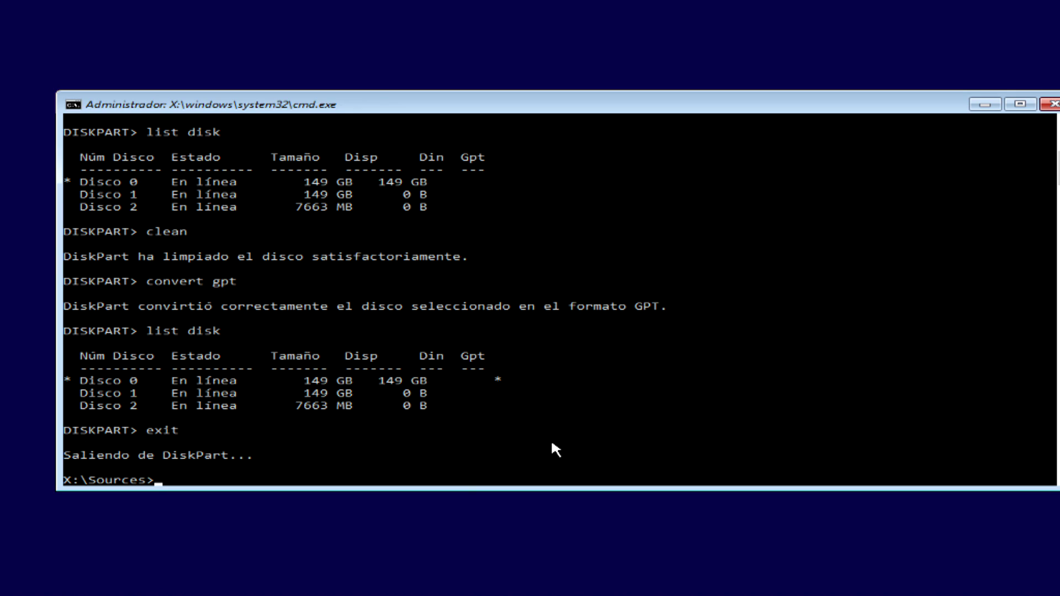
text(exit)
key(Return)
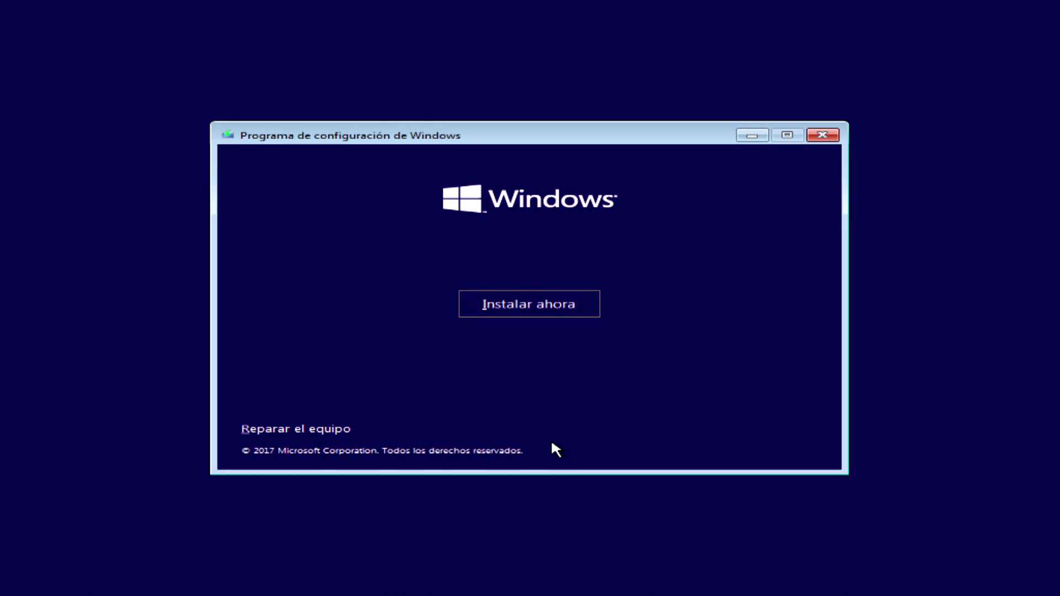
Start the Windows installation without a product key and choose Windows 10 Pro x64 as the edition.
click(557, 309)
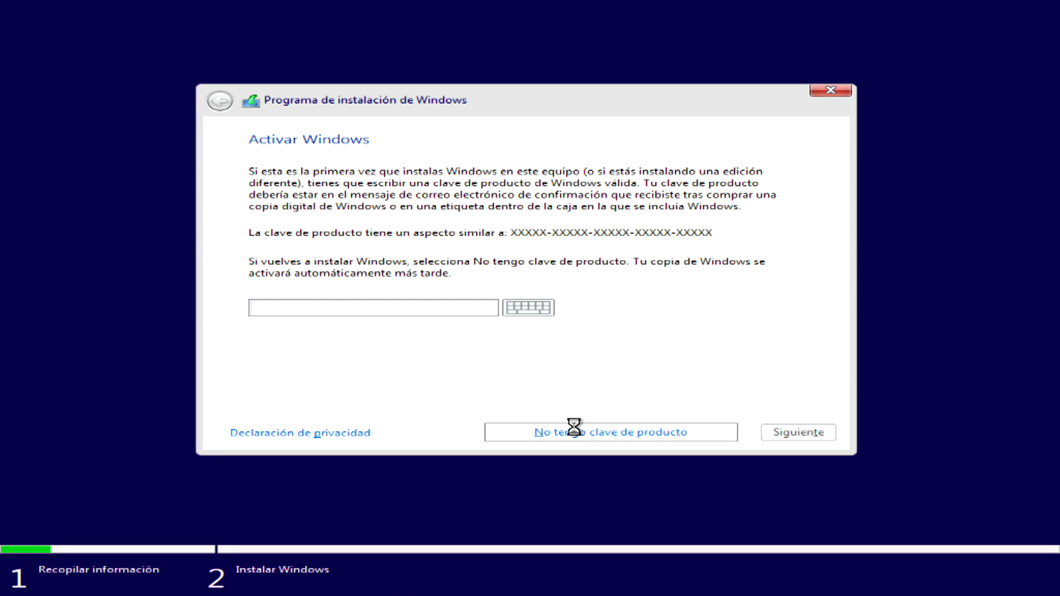
click(571, 430)
scroll(387, 276, down, 1)
click(286, 266)
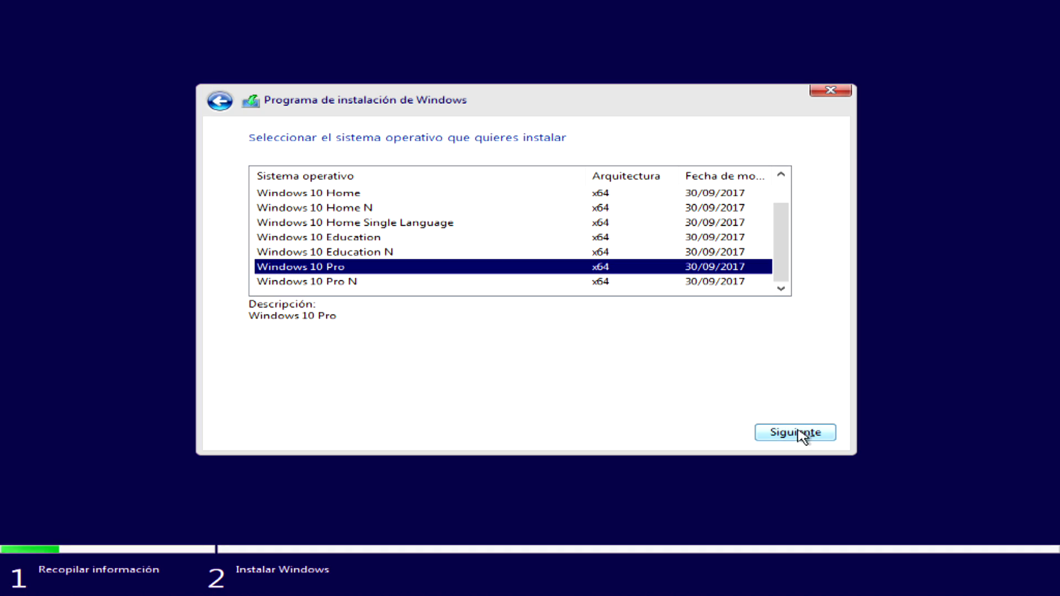
click(799, 434)
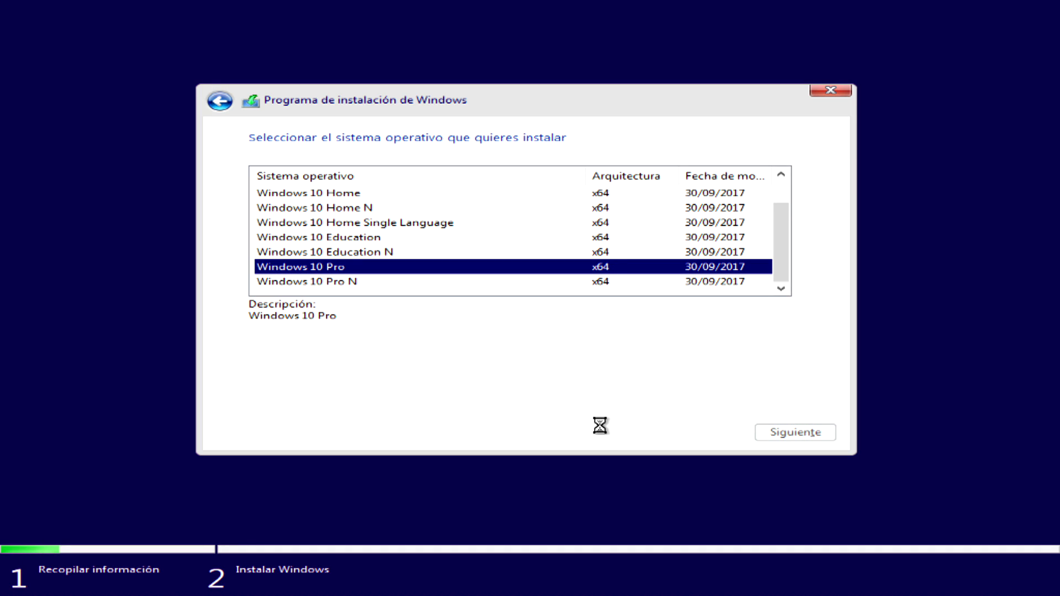
Accept the licence terms and choose a custom installation with the unallocated space on drive 0 as the target.
click(433, 396)
click(798, 433)
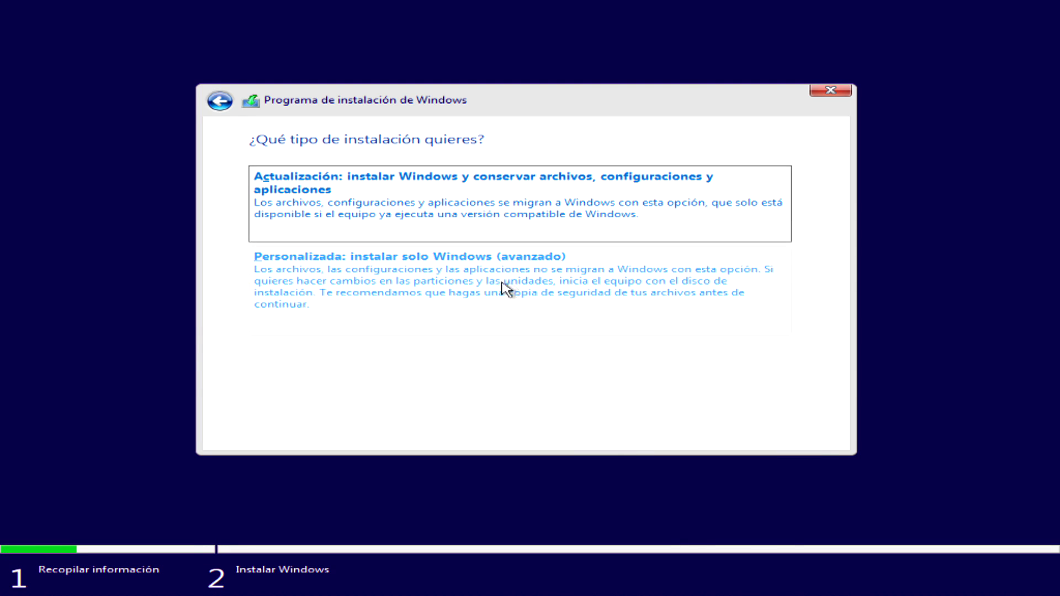
click(494, 293)
click(467, 210)
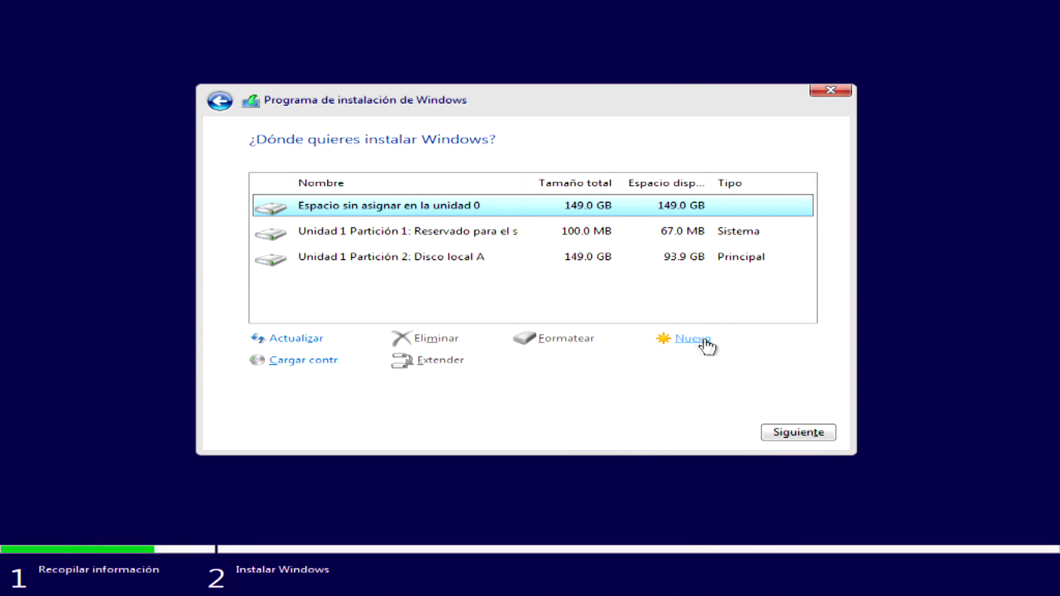